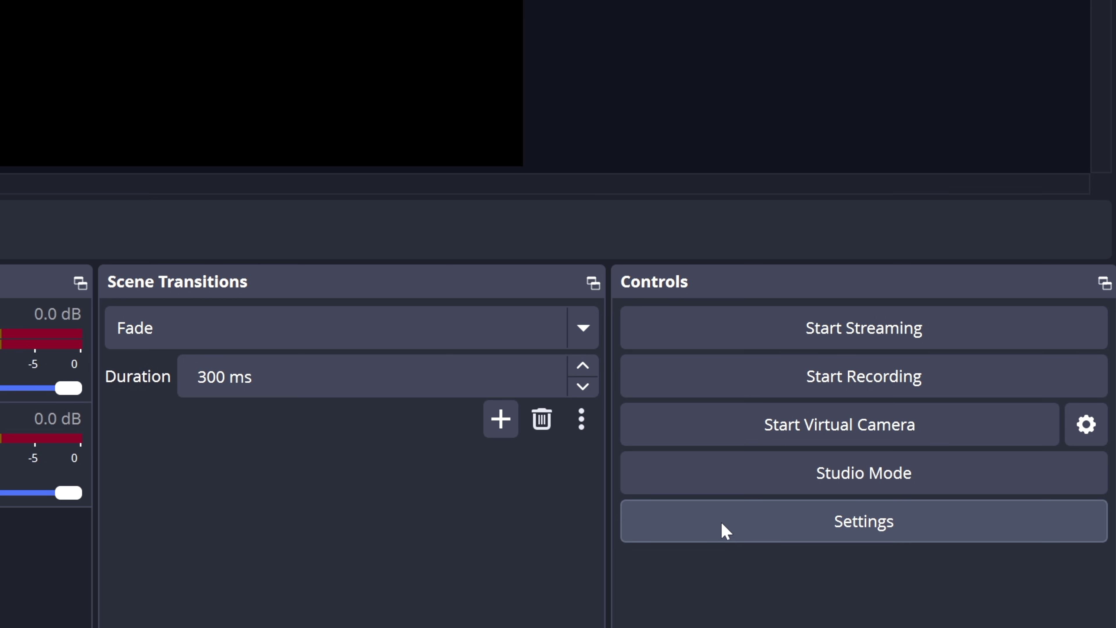
- Set the Video output (scaled) resolution to 1920x1080 and FPS to 60, then save with OK
click(715, 520)
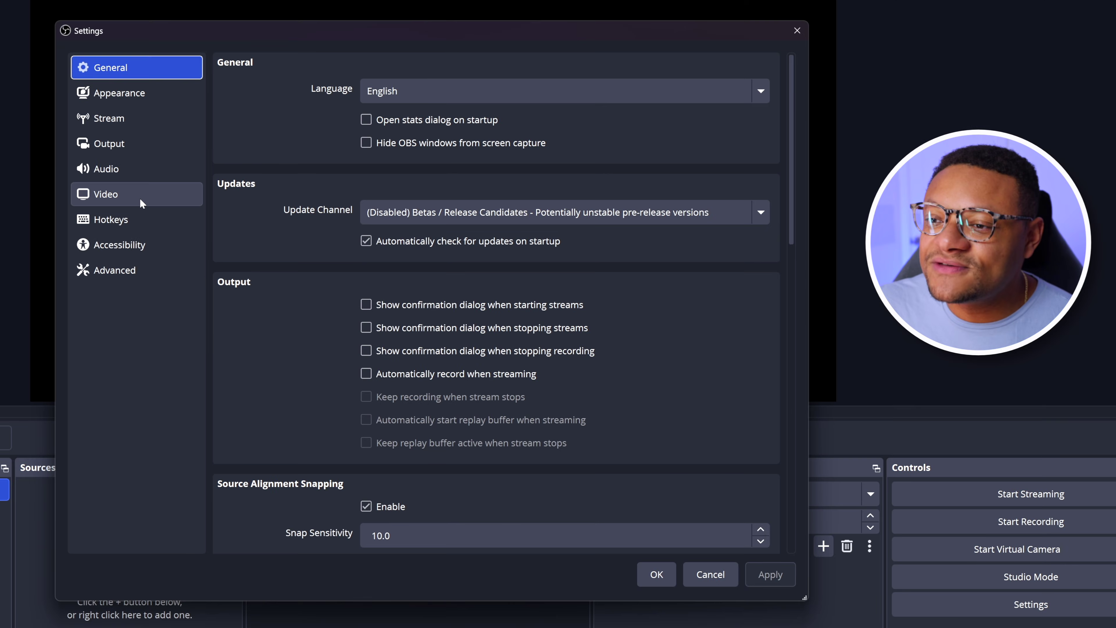
click(140, 201)
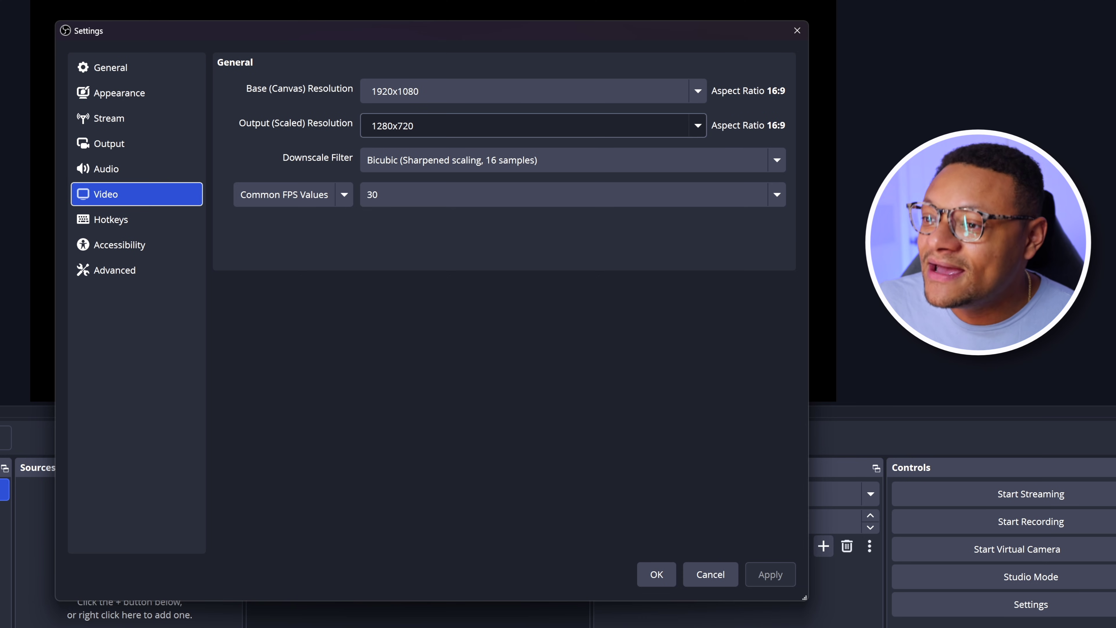
click(694, 126)
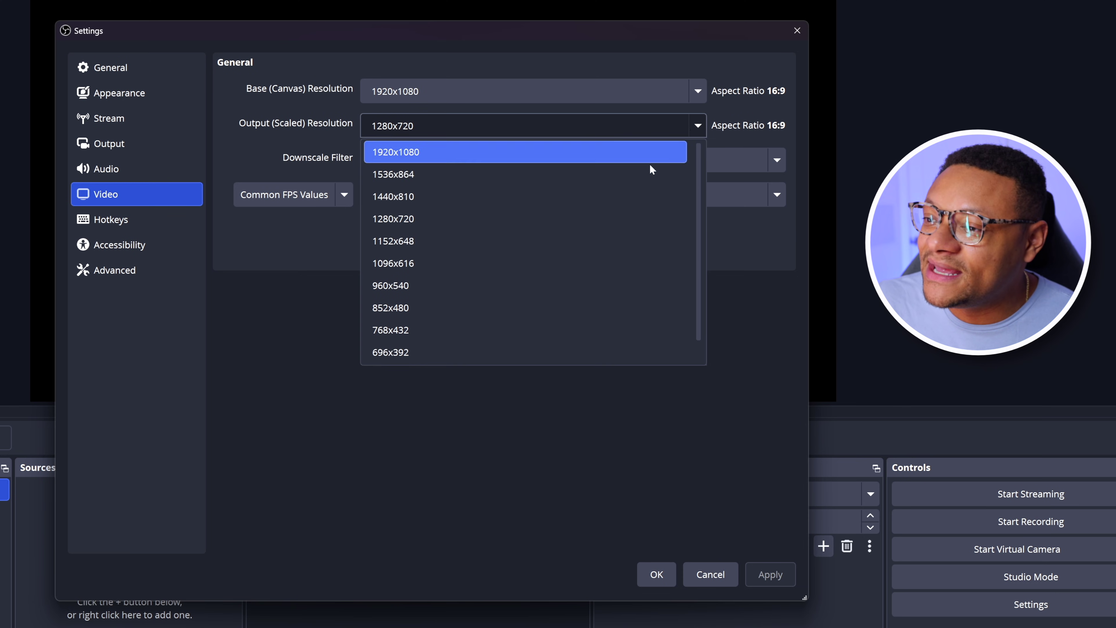
click(580, 157)
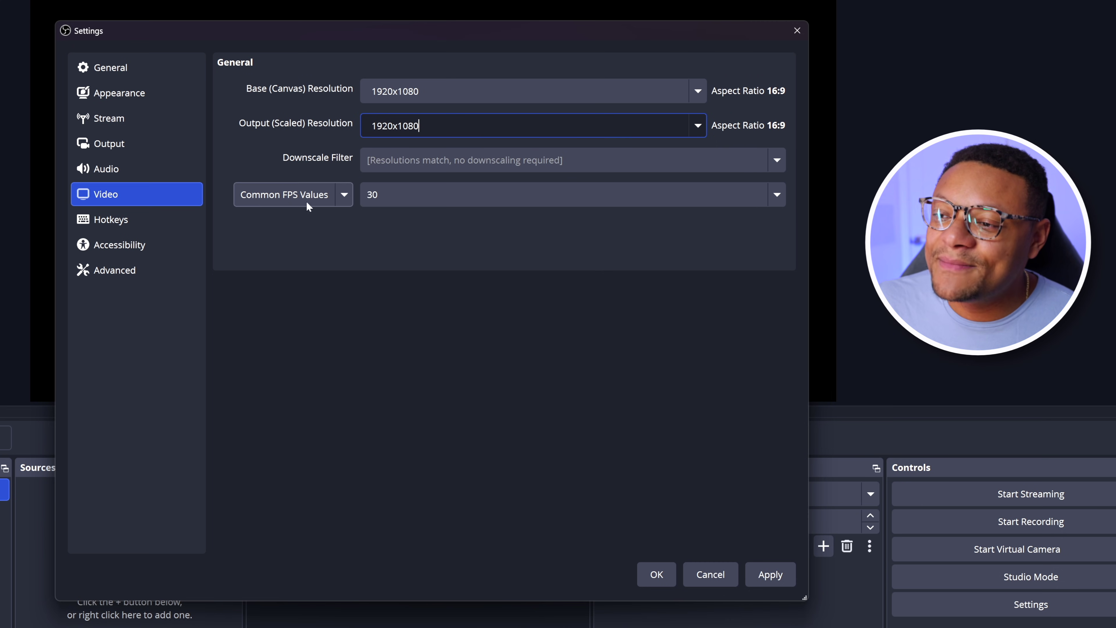
click(772, 190)
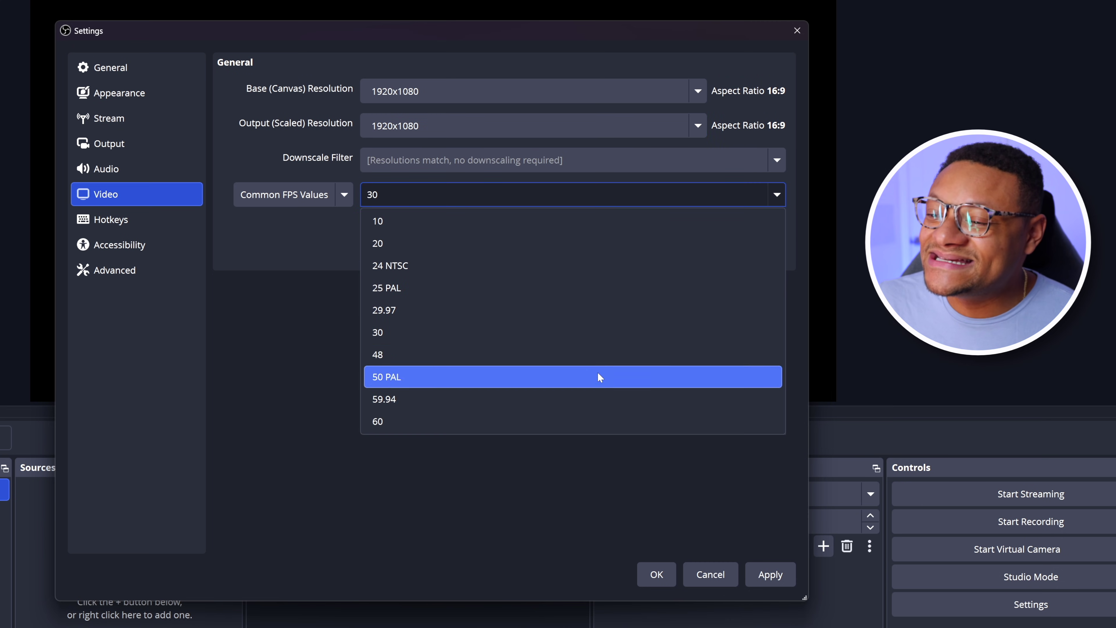
click(529, 424)
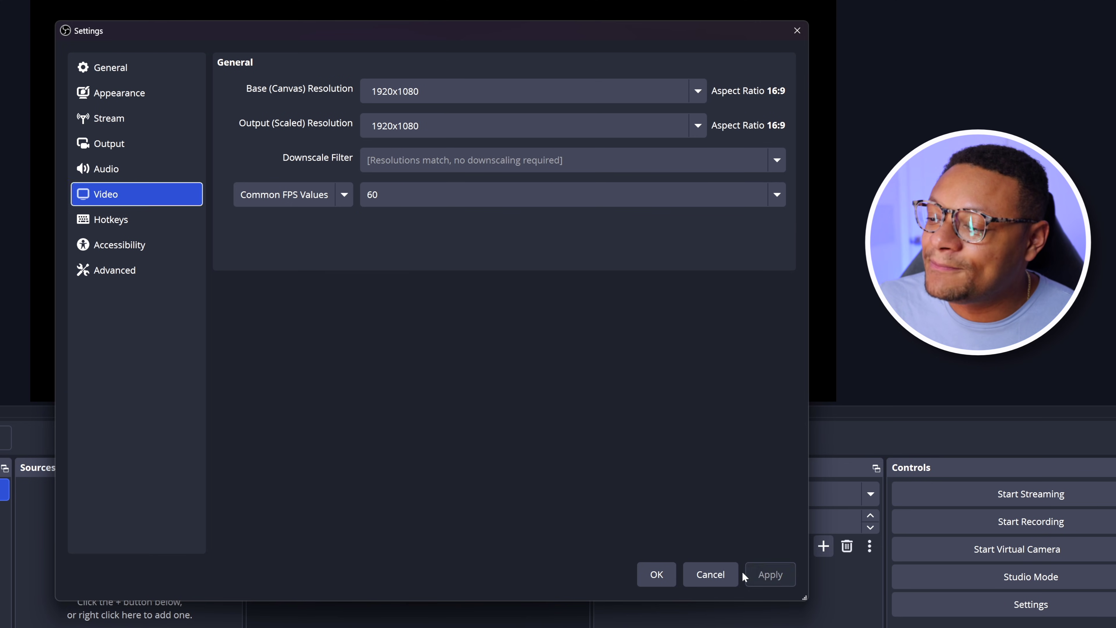
click(656, 574)
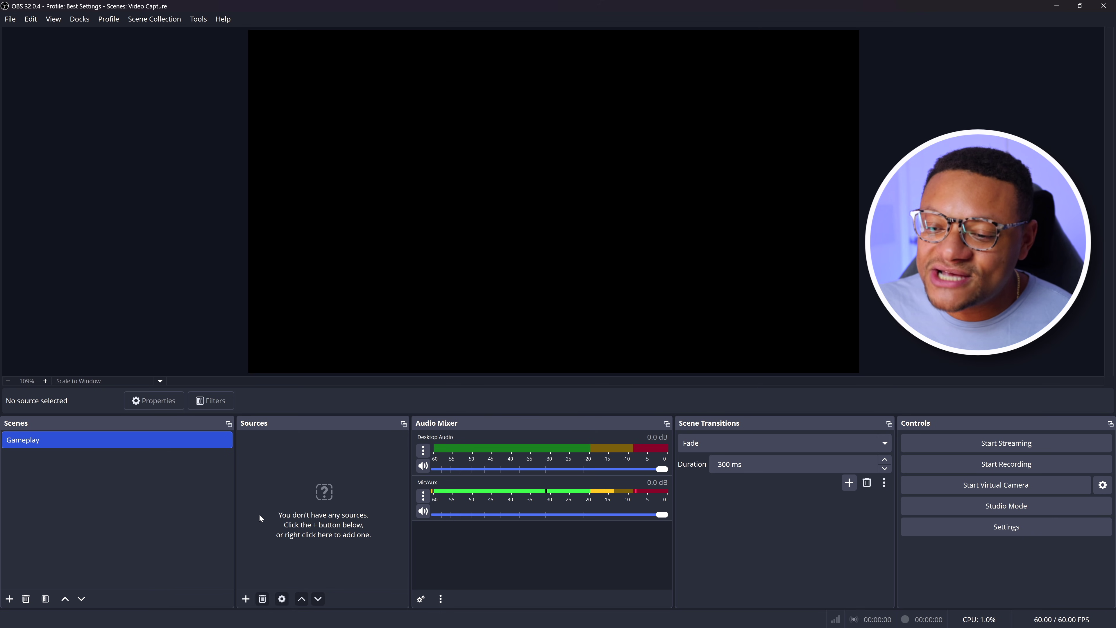
- Add a Video Capture Device source named Capture Card using the Live Gamer 4K 2.1-Video device
click(246, 599)
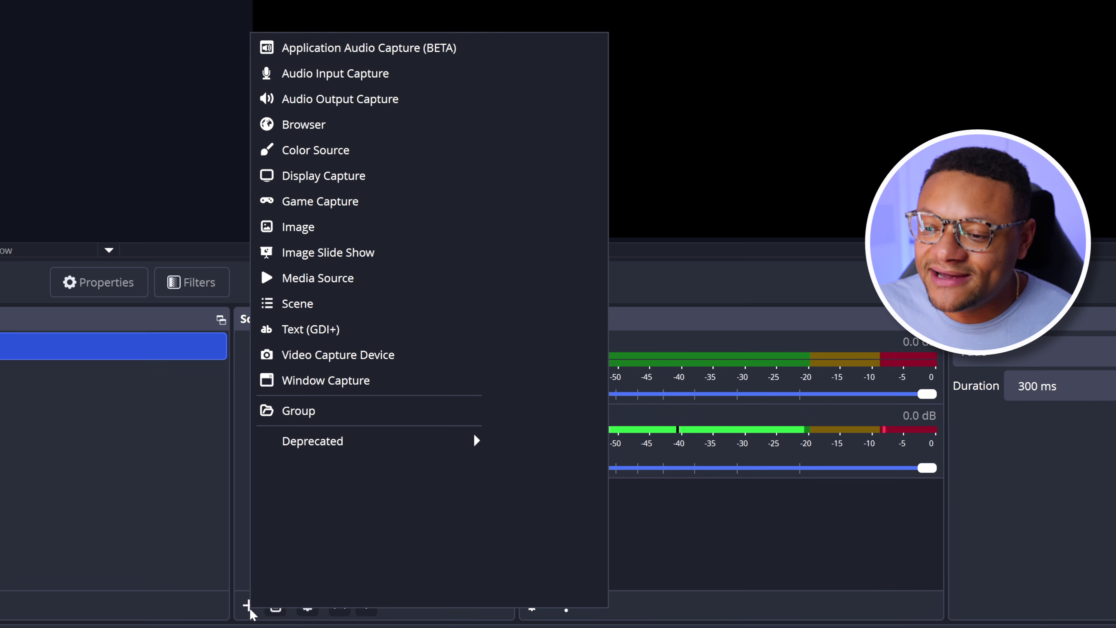
click(360, 356)
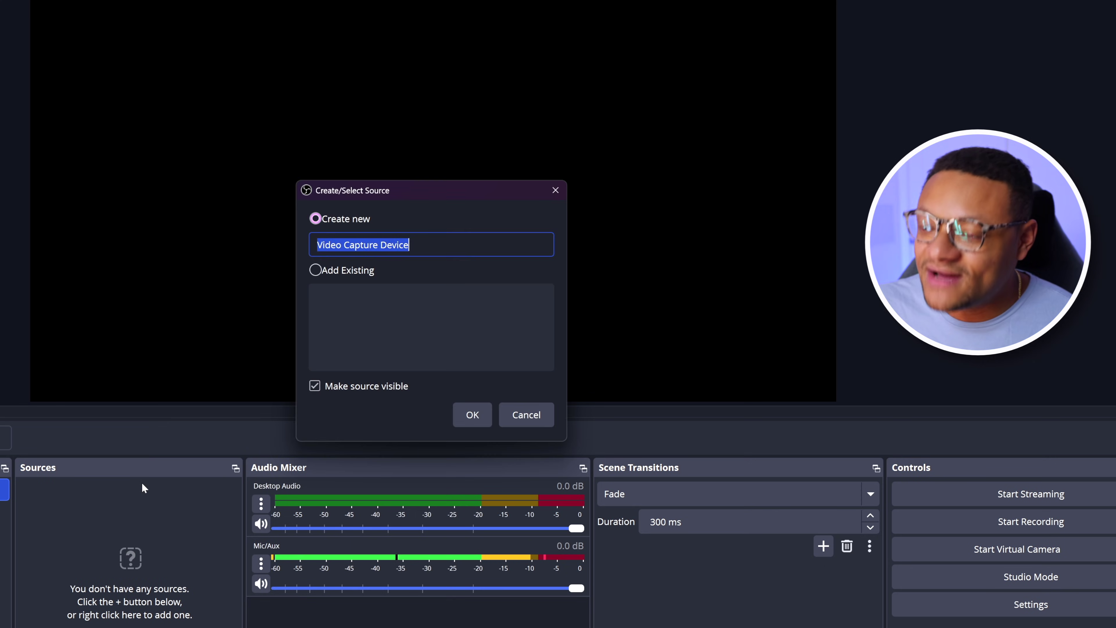
click(478, 417)
click(450, 330)
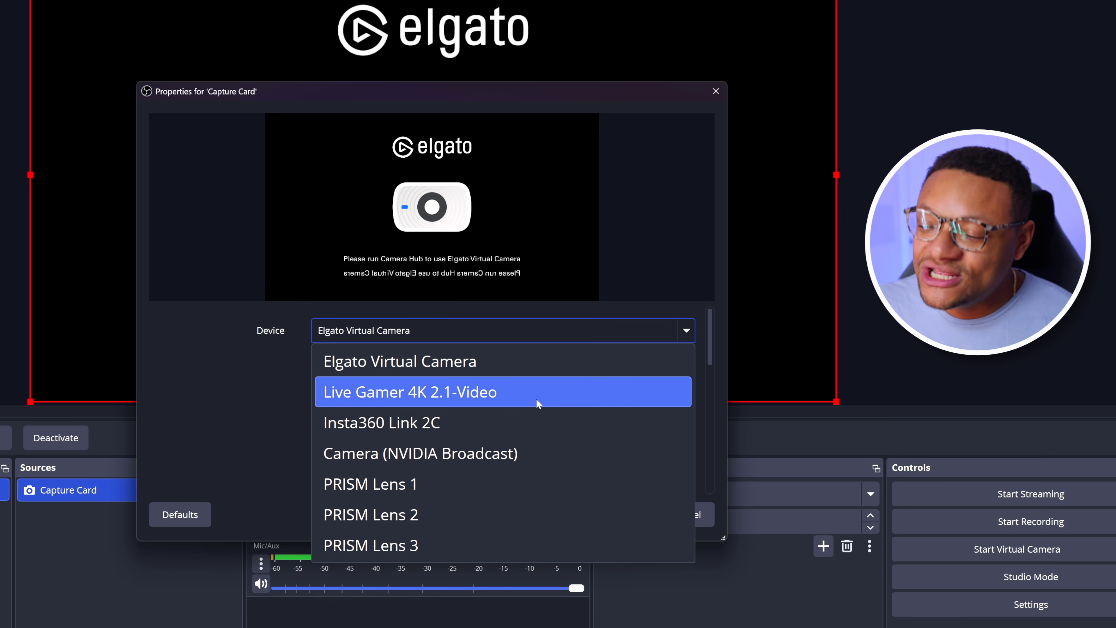
click(533, 401)
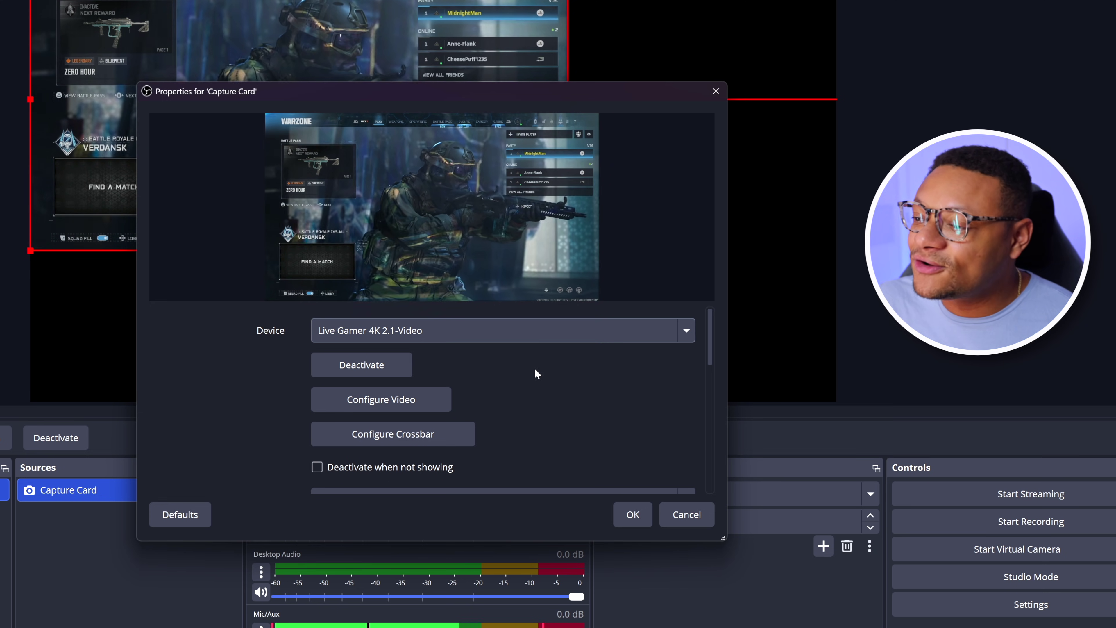
drag(710, 349, 709, 390)
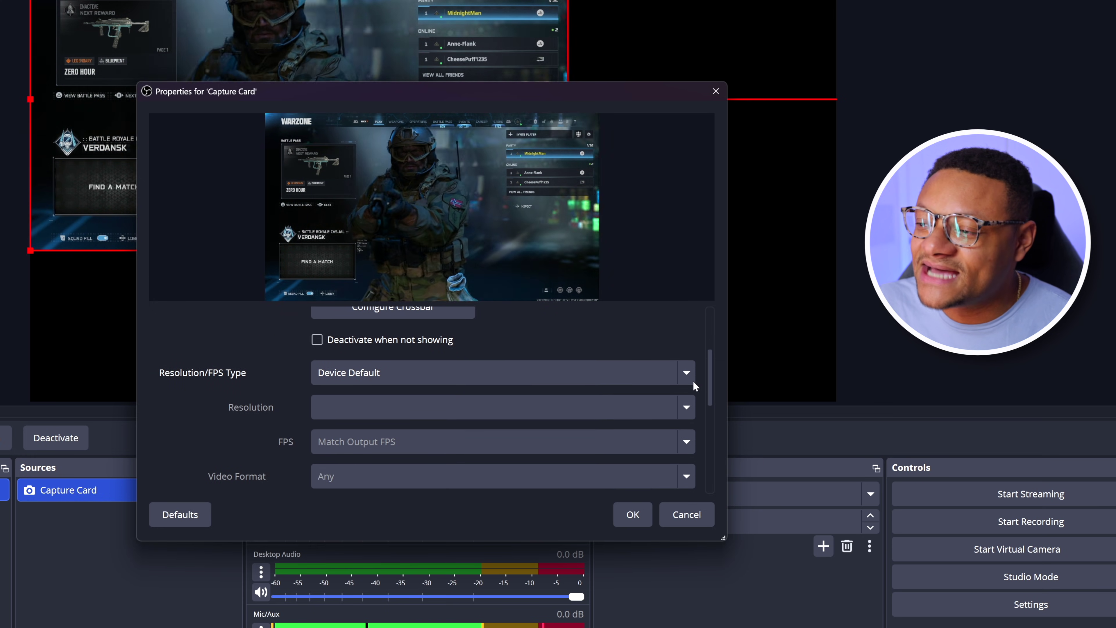
- Switch the Capture Card to custom resolution mode at 1920x1080 and 60 FPS
click(684, 371)
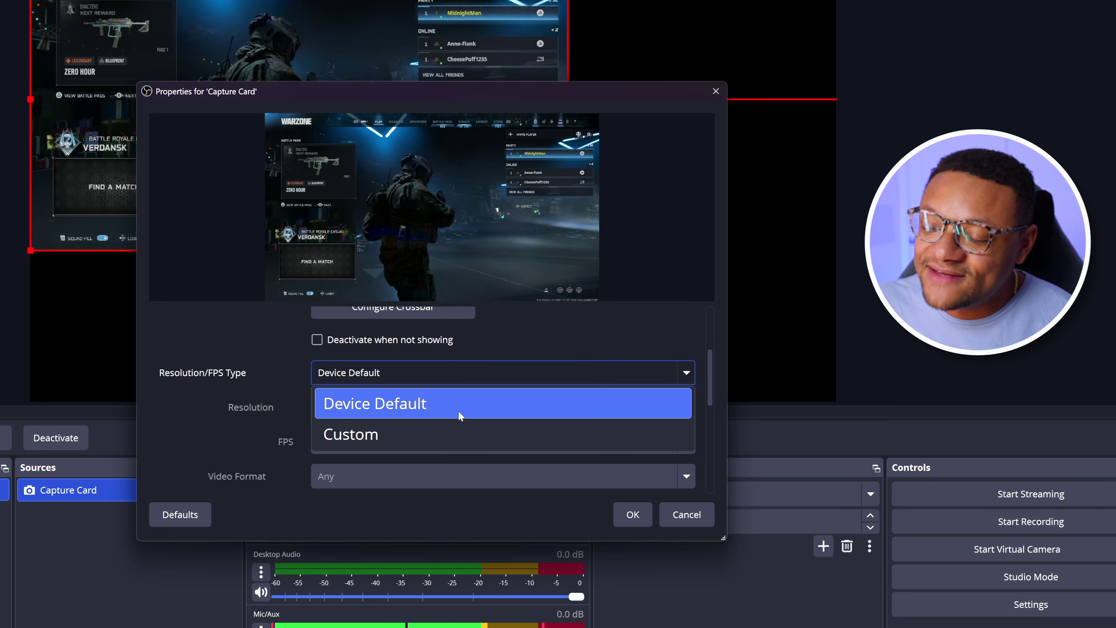
click(438, 433)
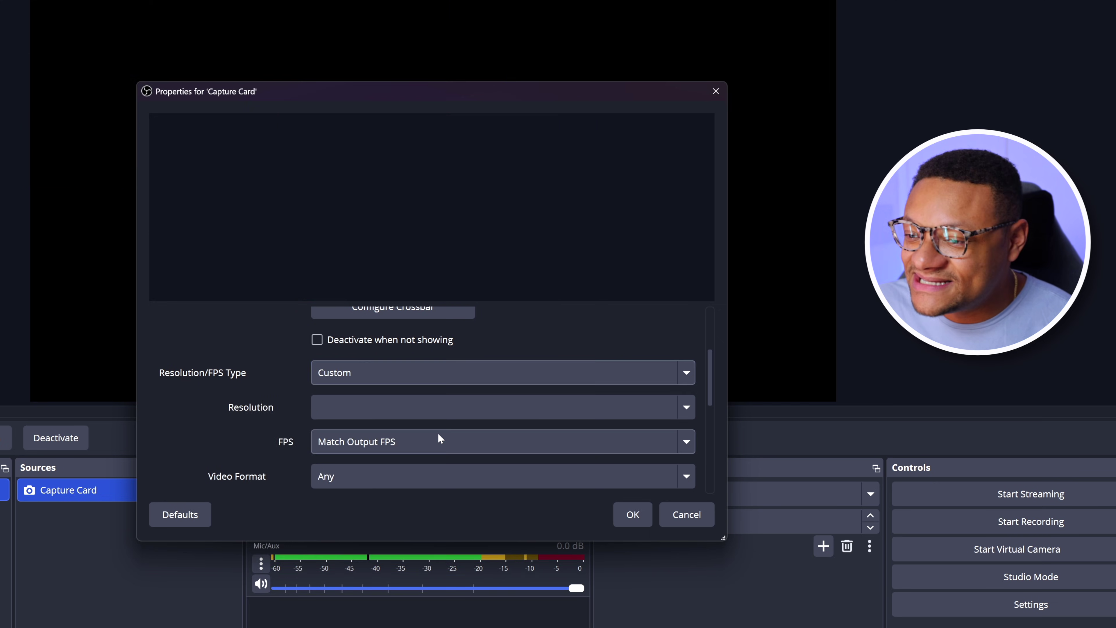
click(685, 409)
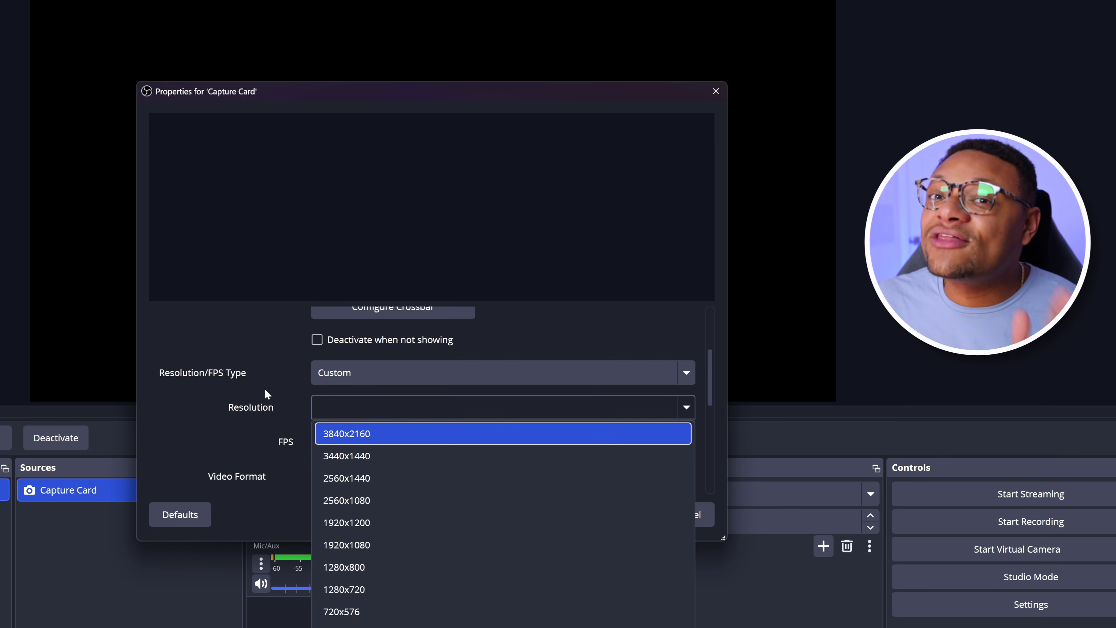
click(419, 435)
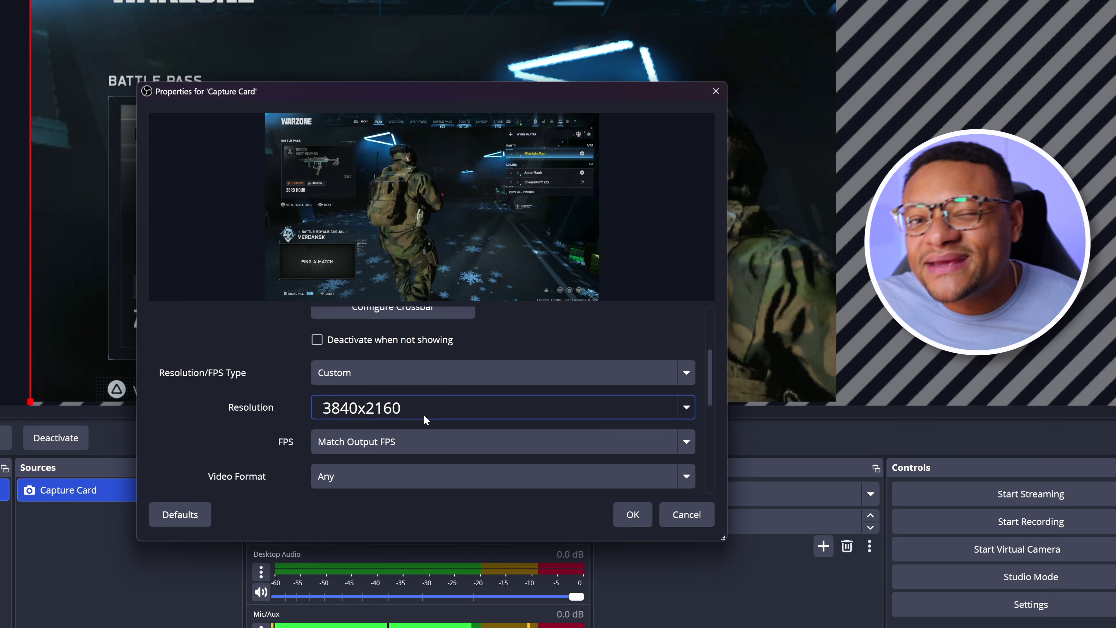
click(684, 407)
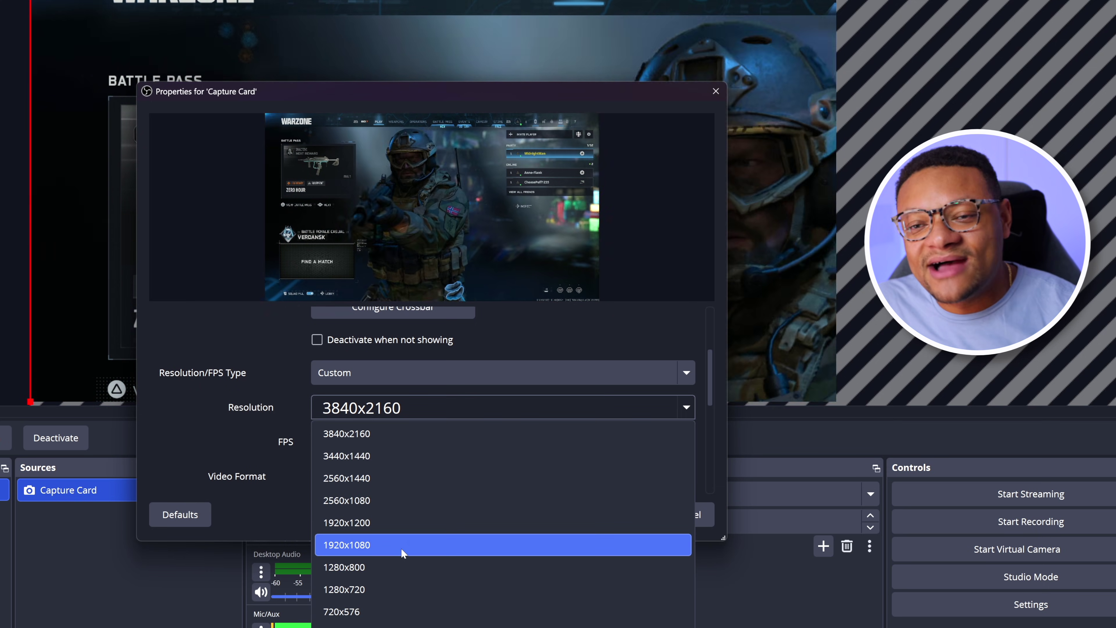
click(401, 548)
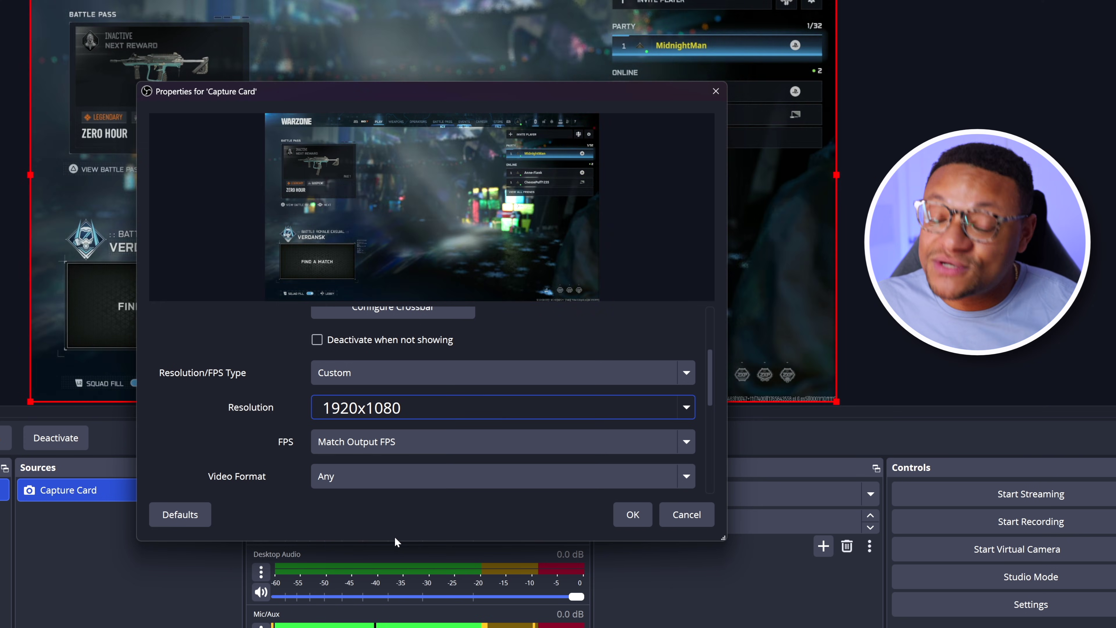
scroll(615, 396, down, 2)
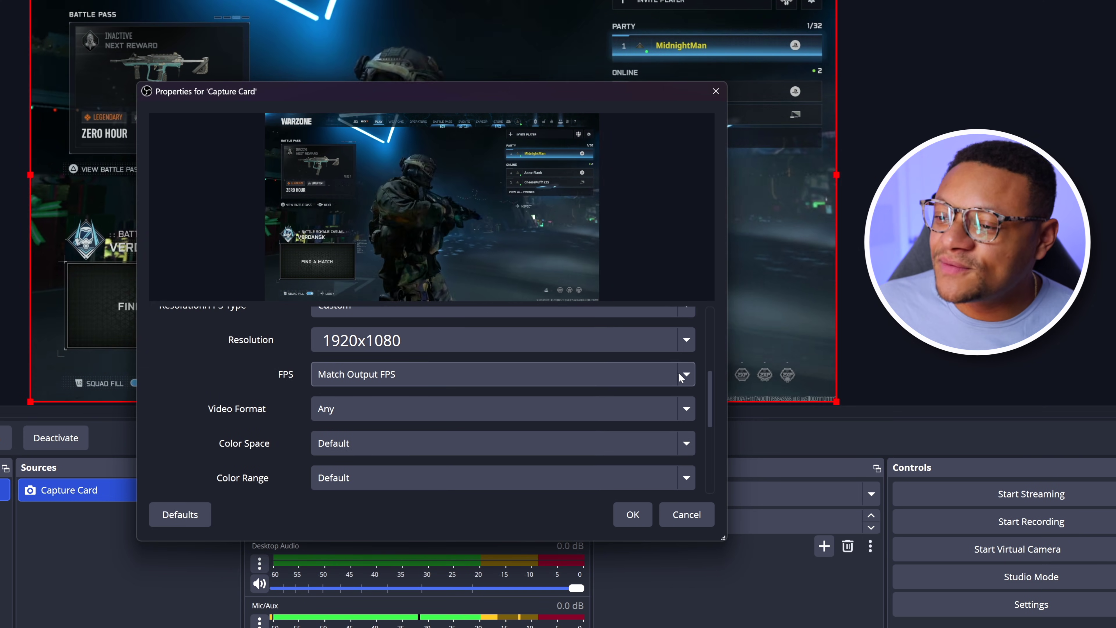
click(685, 374)
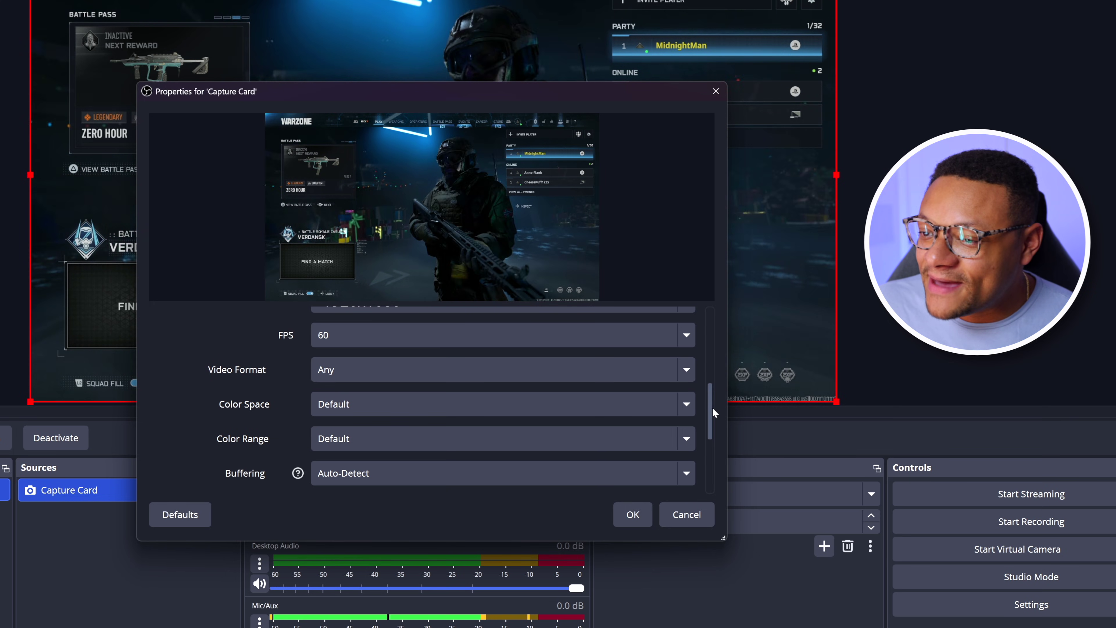
scroll(712, 407, down, 1)
- Set the Capture Card colour space to Rec. 709 and colour range to Full
click(642, 377)
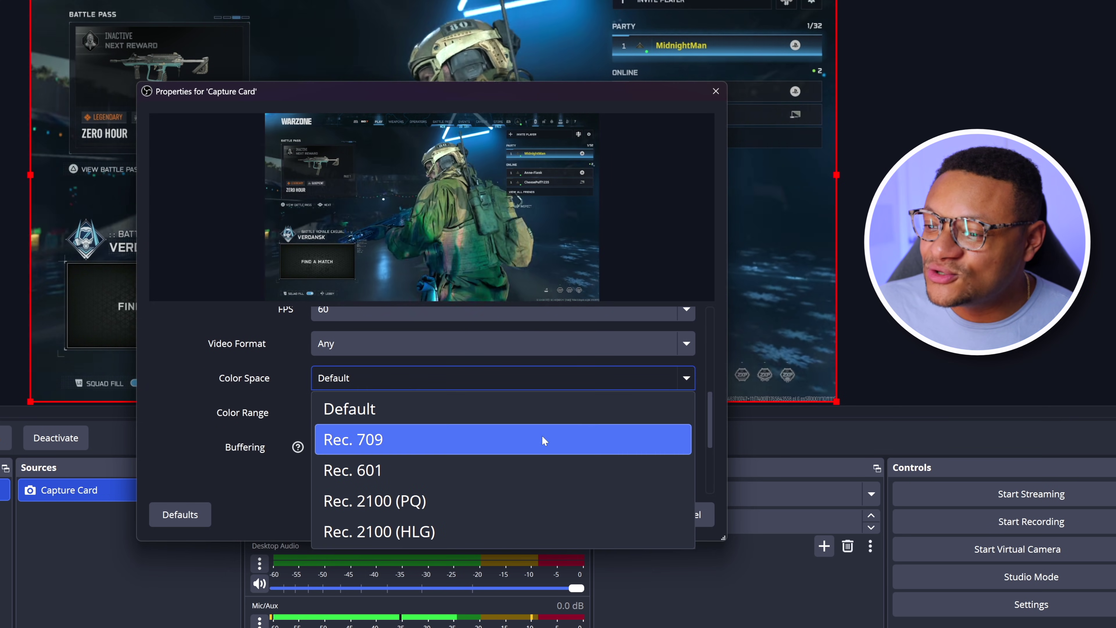
click(544, 440)
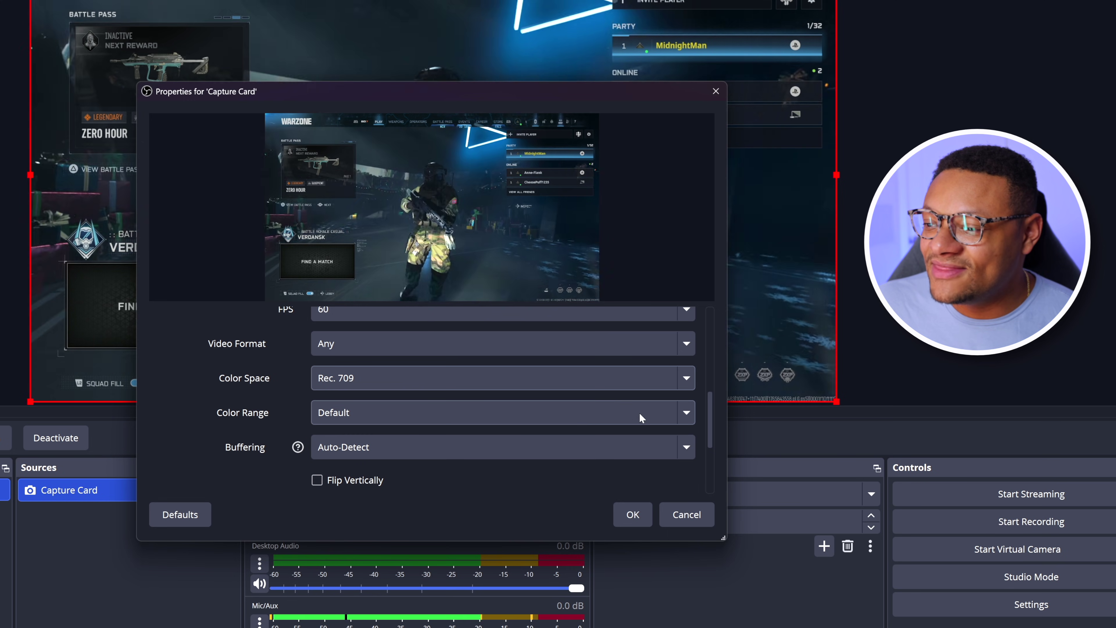
click(681, 414)
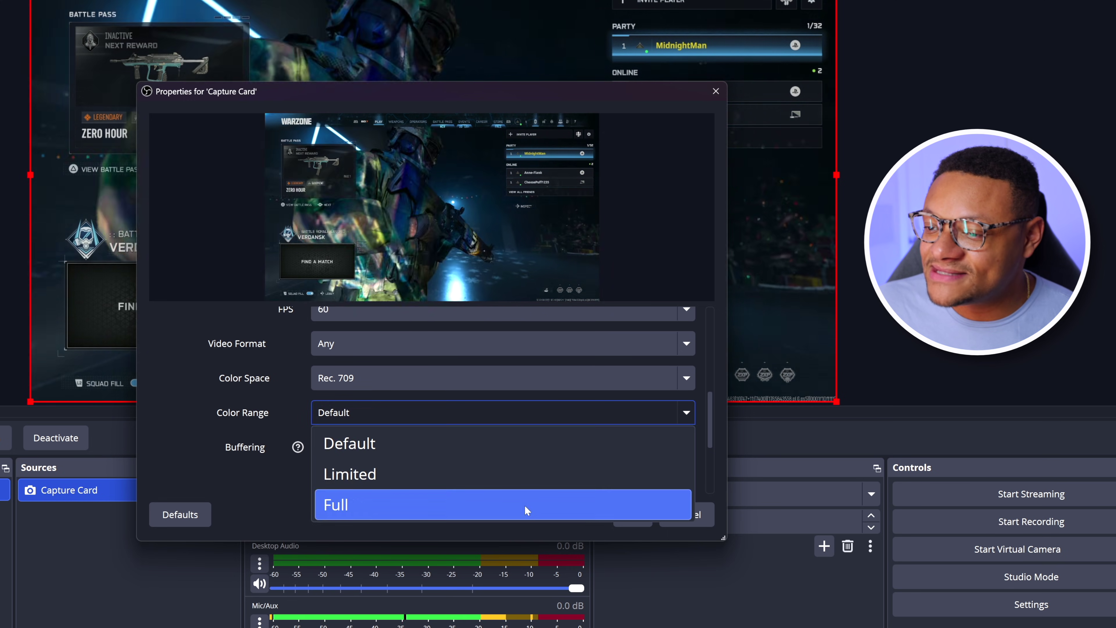
click(523, 505)
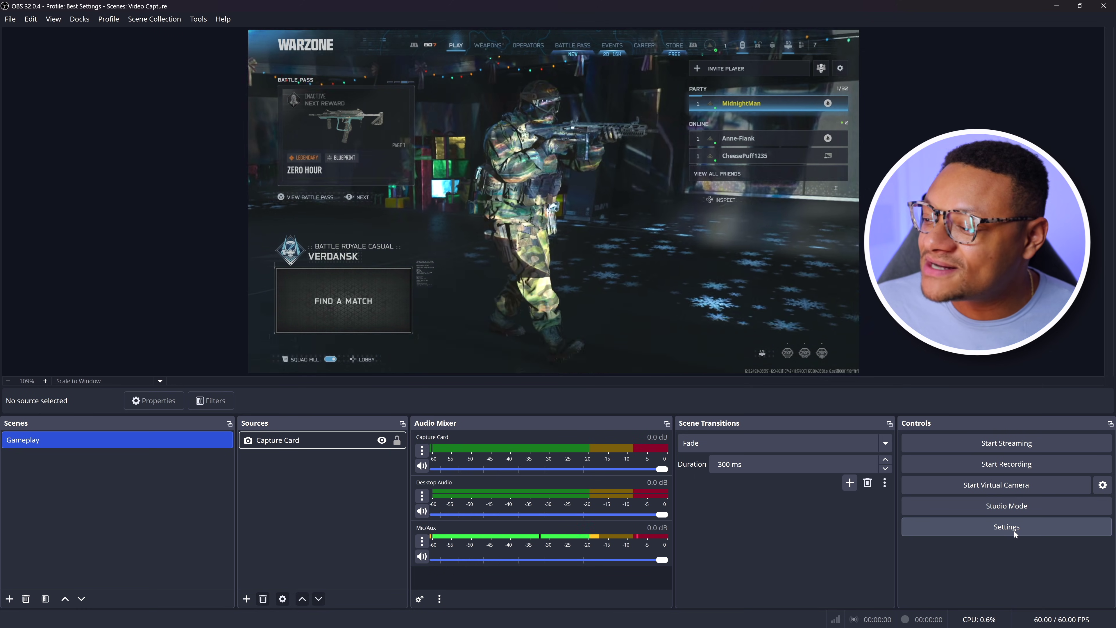
- Open the Output settings page and change Output Mode from Simple to Advanced
click(1014, 530)
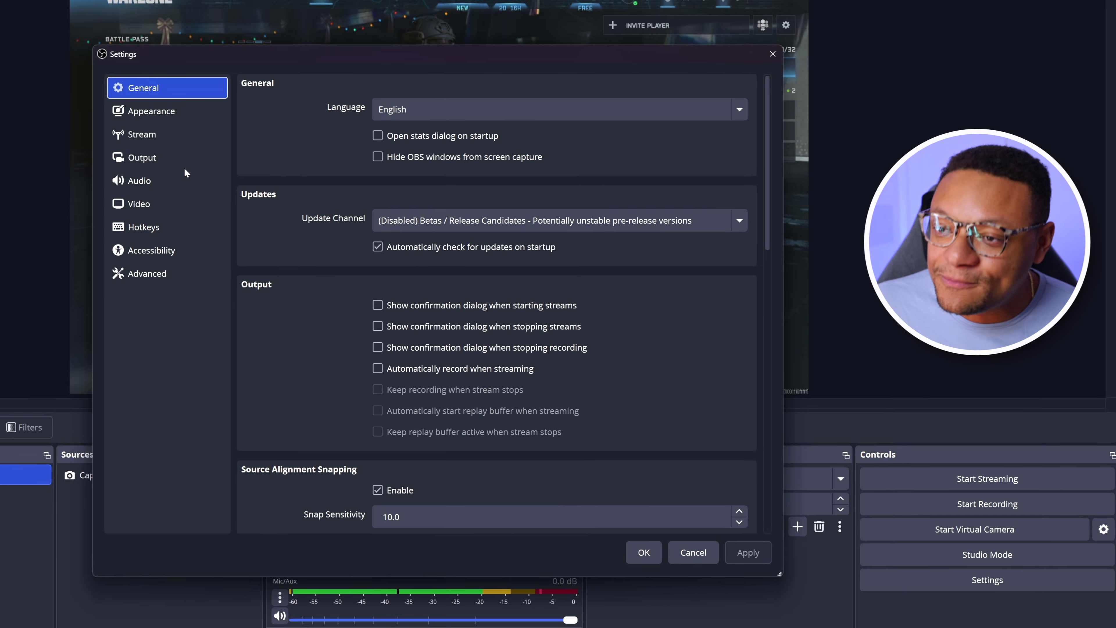
click(342, 182)
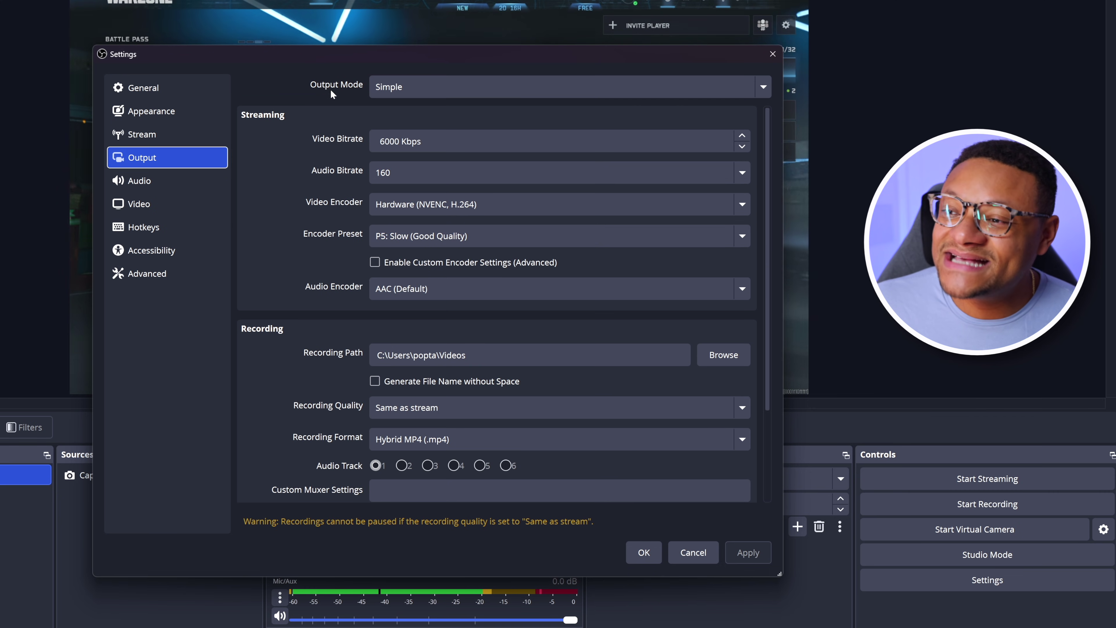
click(435, 88)
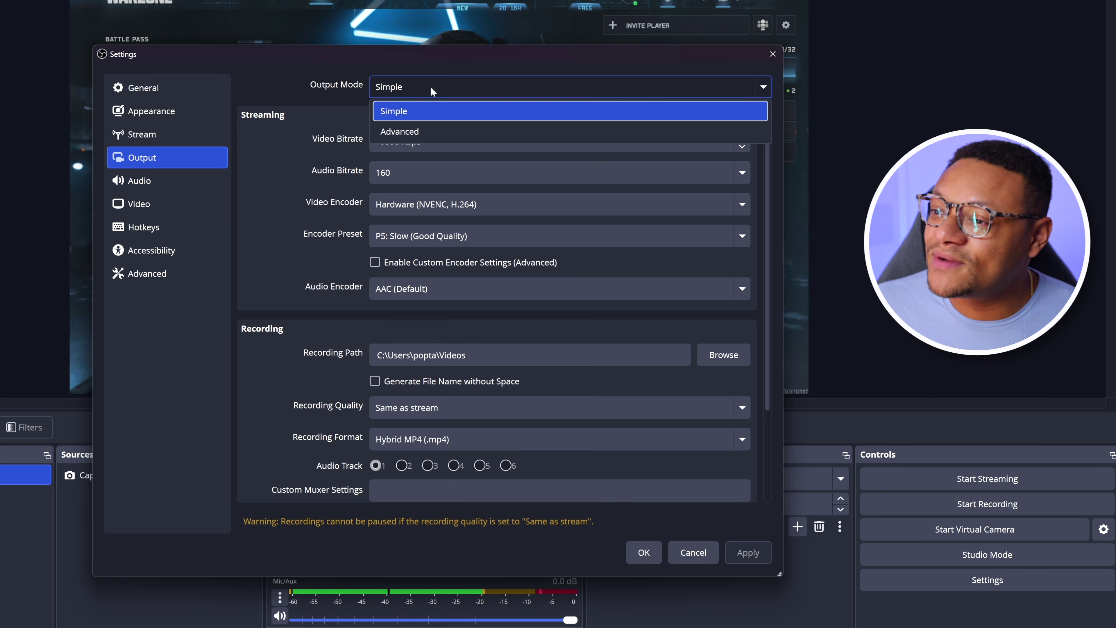
click(447, 131)
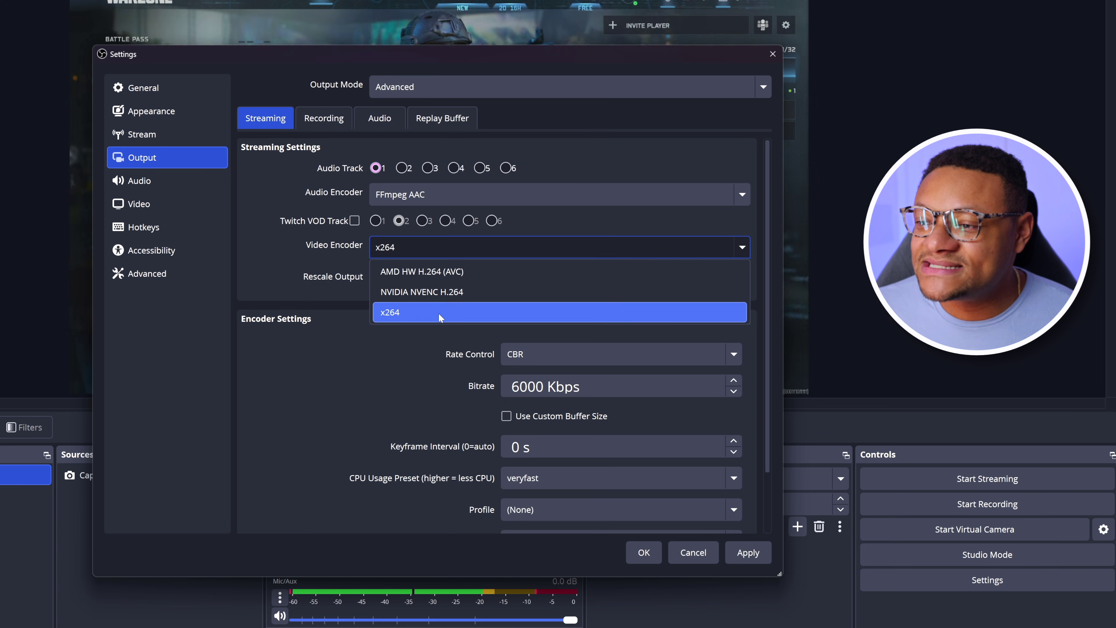
- Choose NVIDIA NVENC H.264 as the streaming video encoder
click(482, 294)
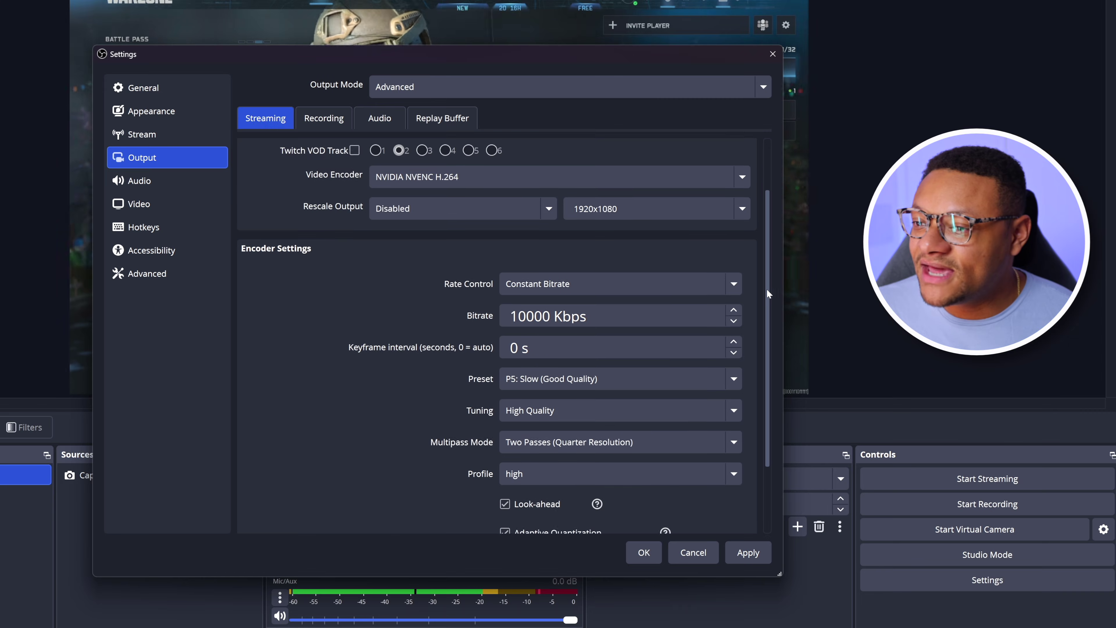
- Keep Constant Bitrate rate control and enter 6000 as the bitrate
drag(767, 289, 771, 334)
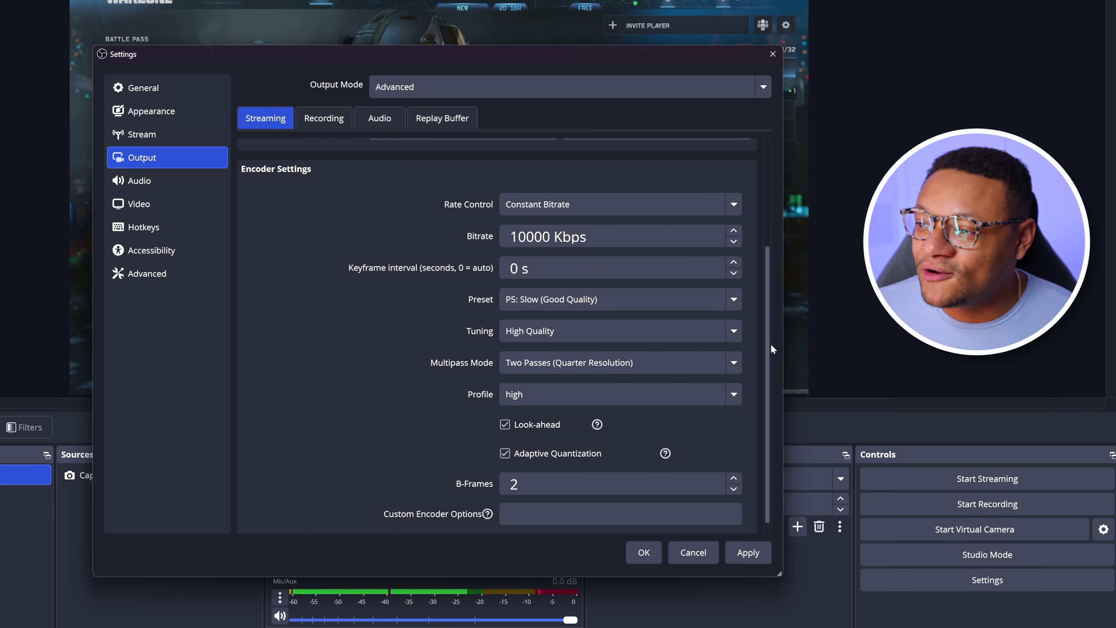
scroll(771, 349, down, 1)
click(622, 196)
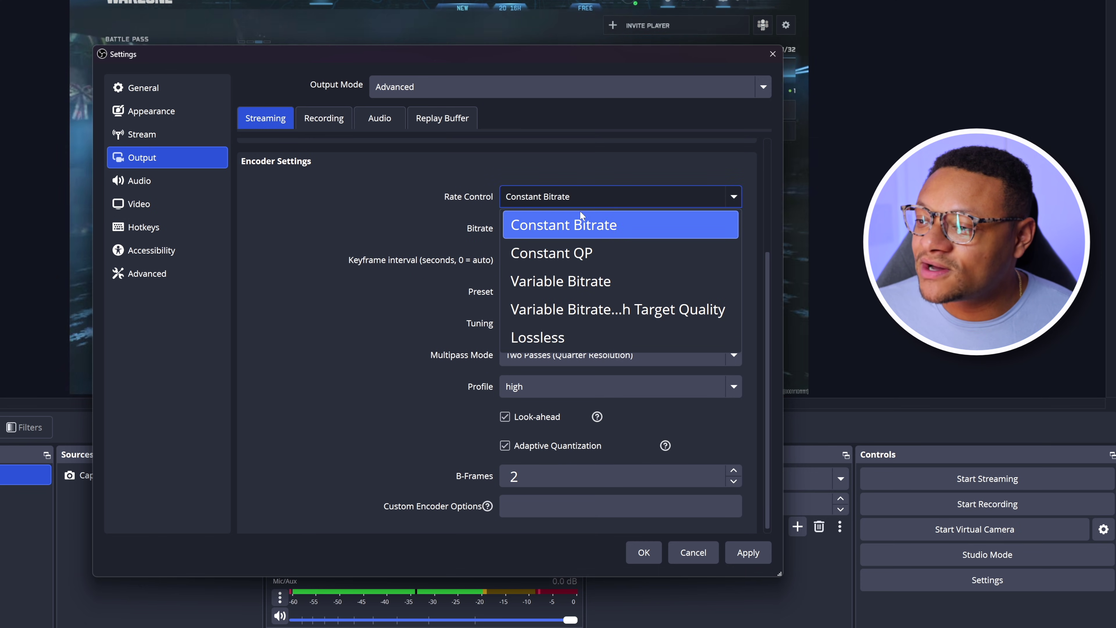
click(626, 231)
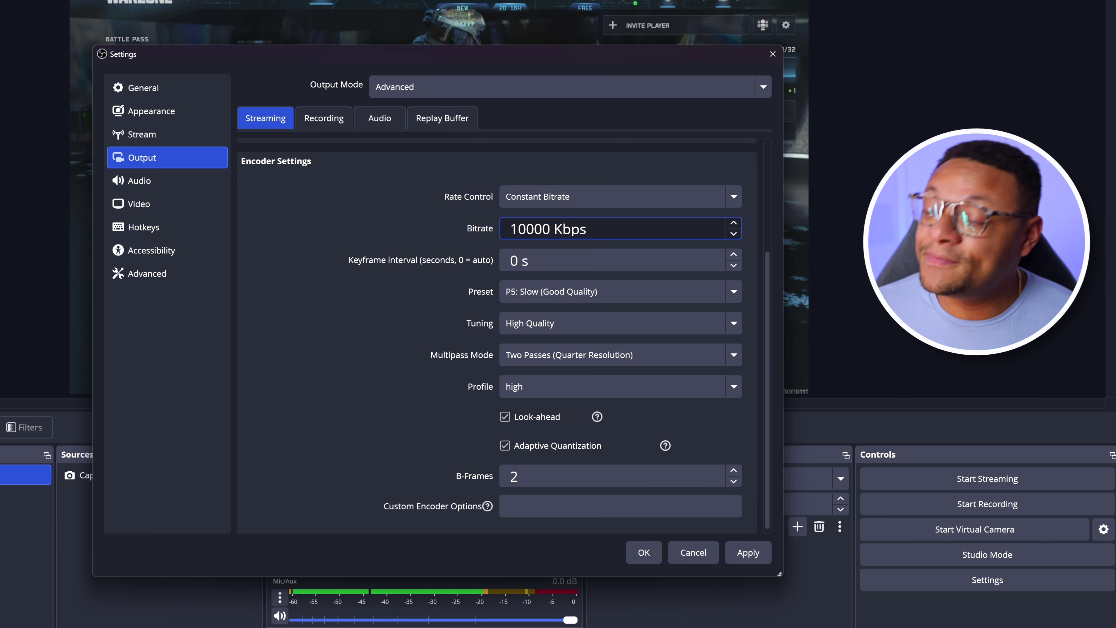
double_click(541, 229)
text(6000)
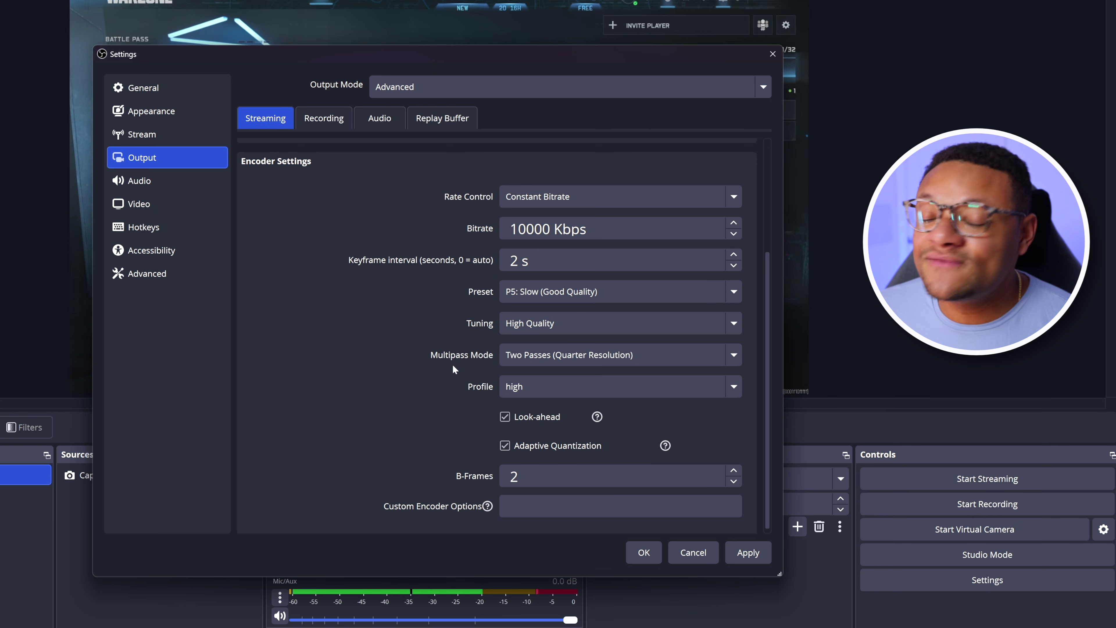
- Set Multipass Mode to Two Passes (Full Resolution) and apply the output settings
click(664, 362)
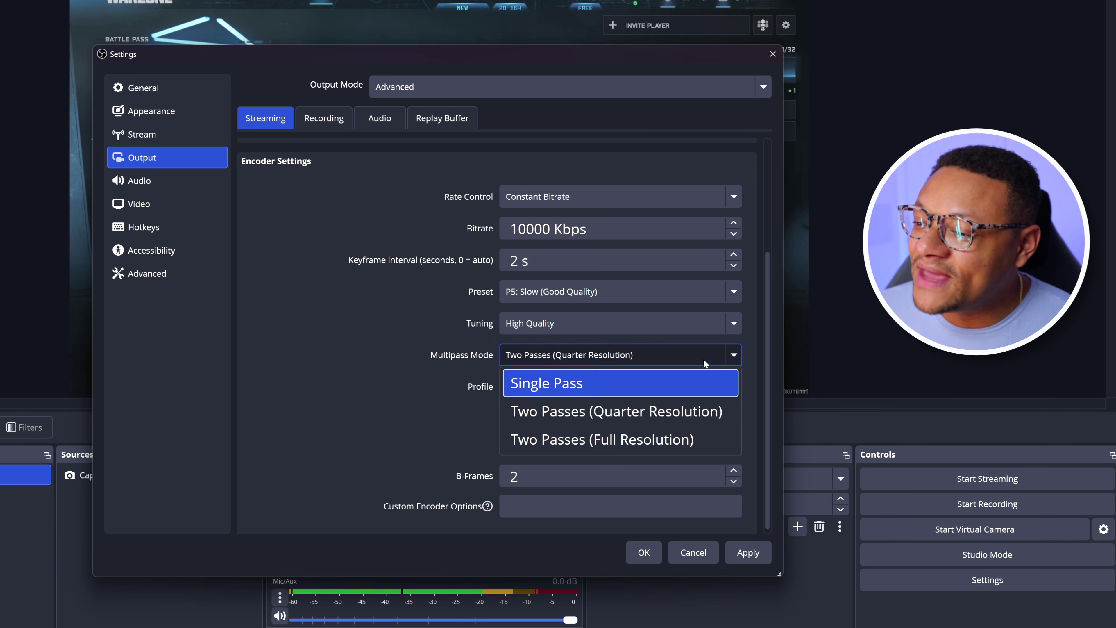
click(609, 443)
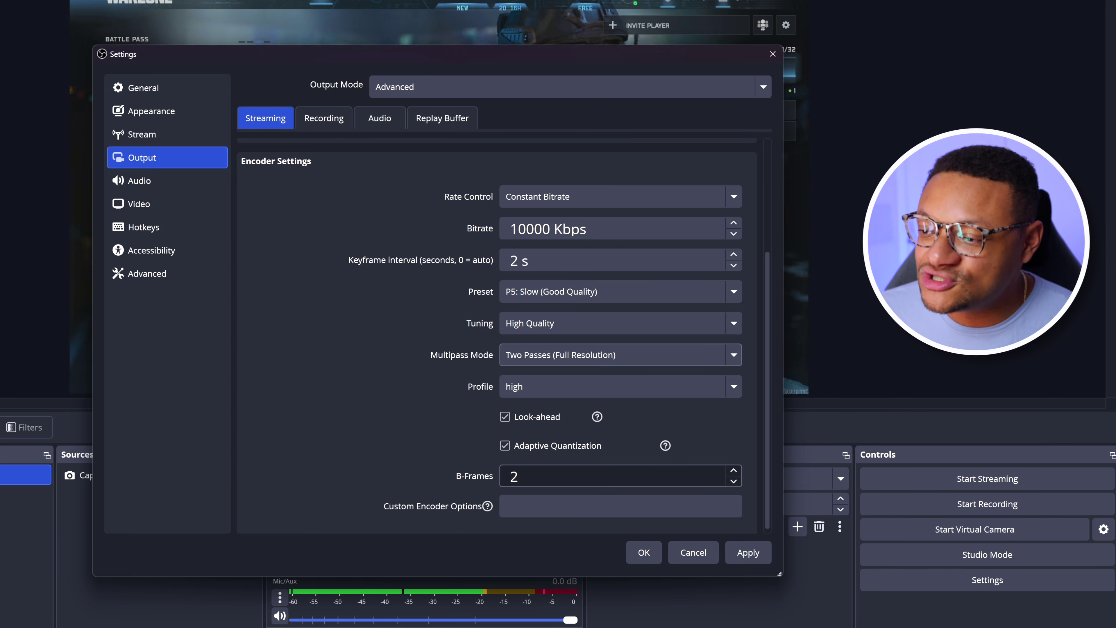
click(752, 555)
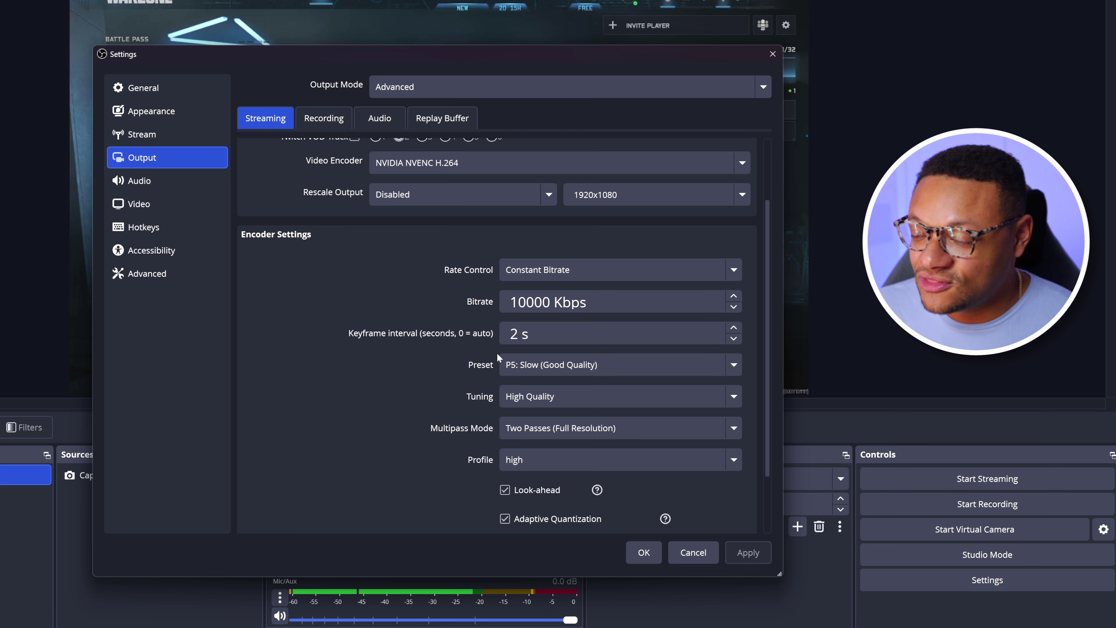
click(534, 301)
key(ctrl+a)
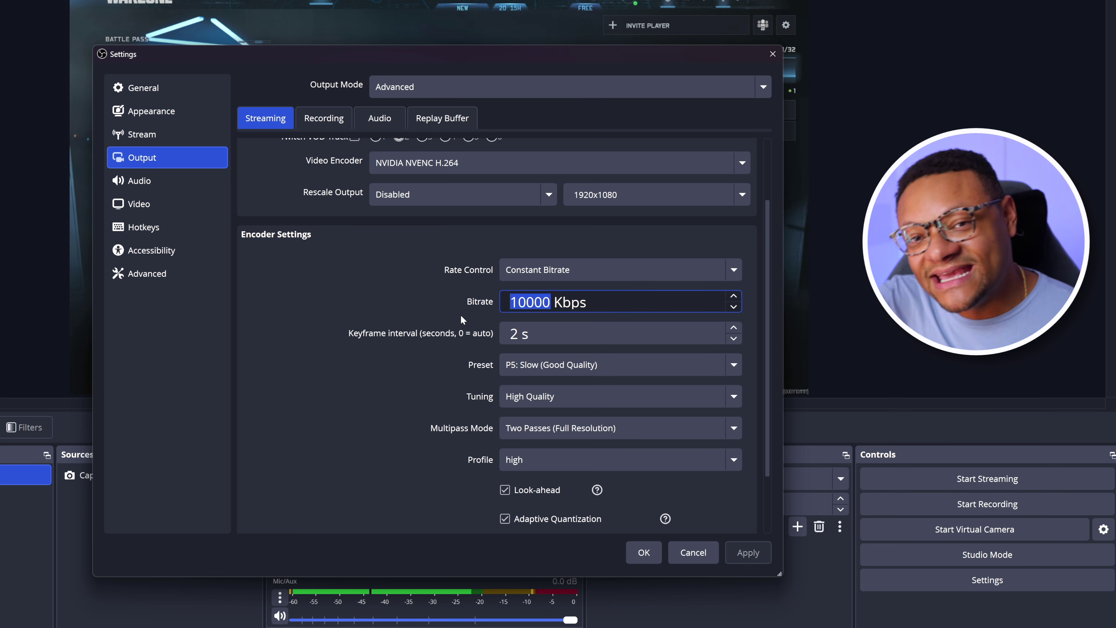